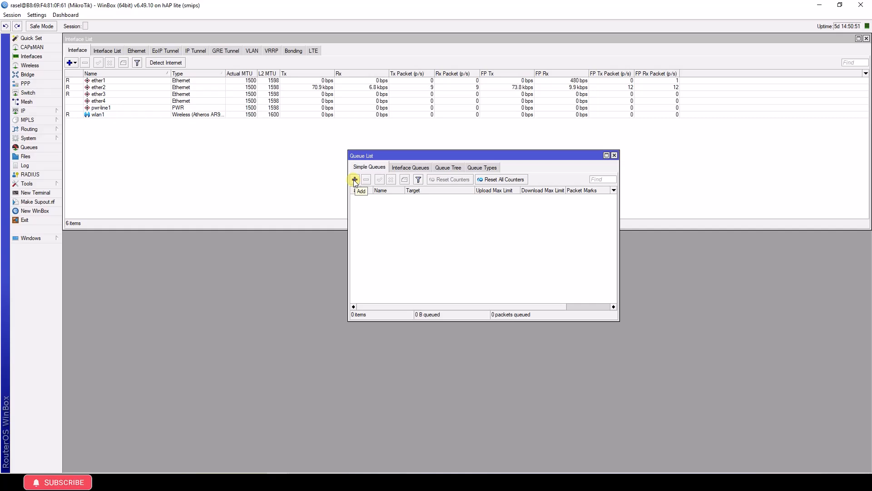
# - Start a new simple queue named user-A with the target address 192.168.1.13
pyautogui.click(355, 180)
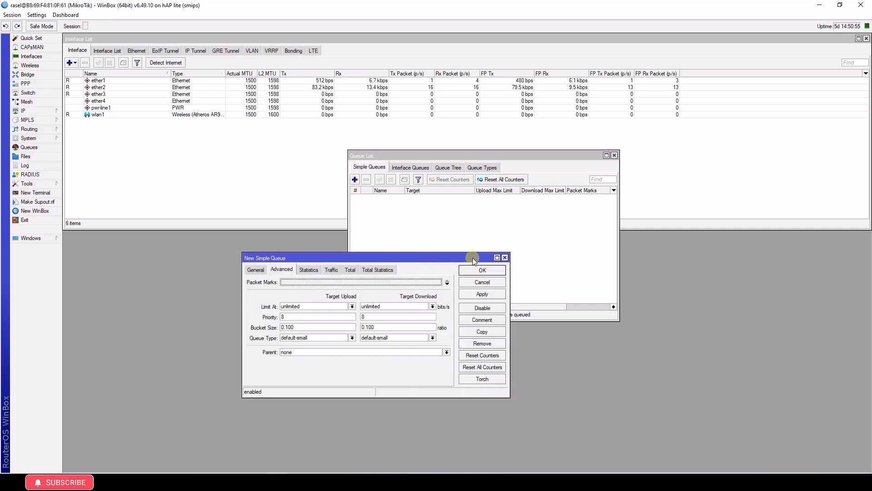
pyautogui.click(497, 258)
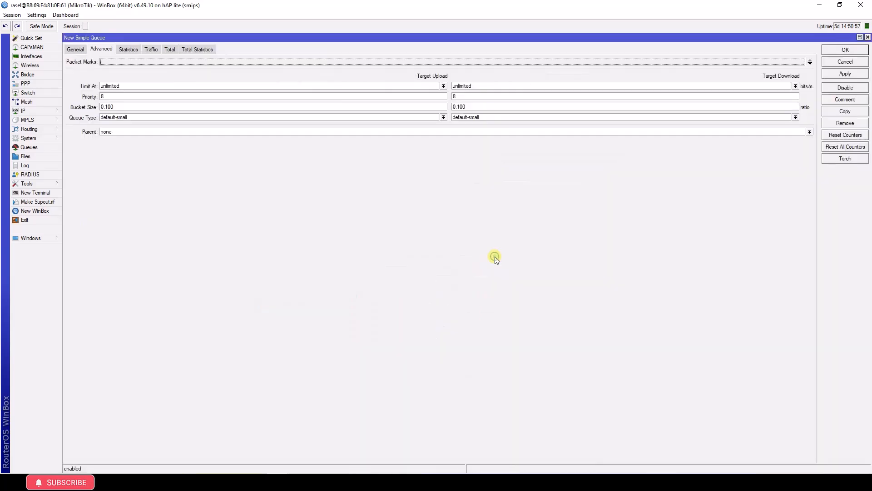
pyautogui.click(76, 49)
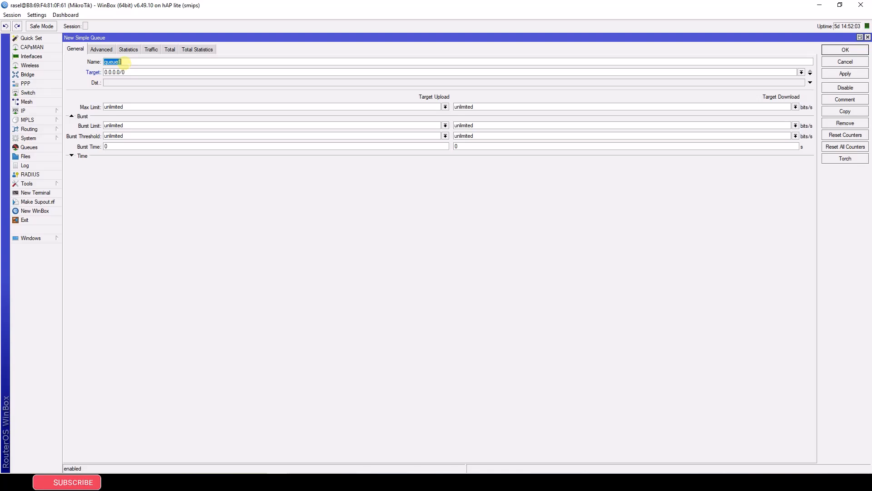
pyautogui.press('BackSpace')
pyautogui.write('user-A')
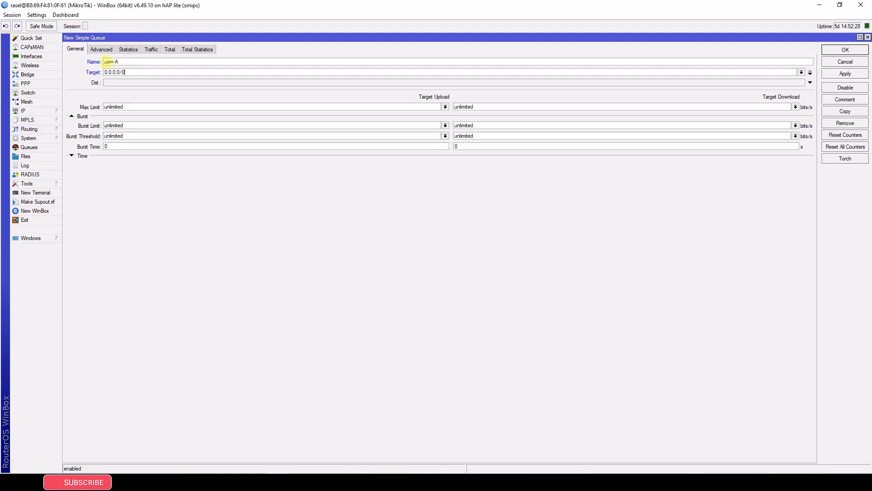
pyautogui.click(138, 73)
pyautogui.moveTo(139, 73); pyautogui.dragTo(100, 67)
pyautogui.write('192.16')
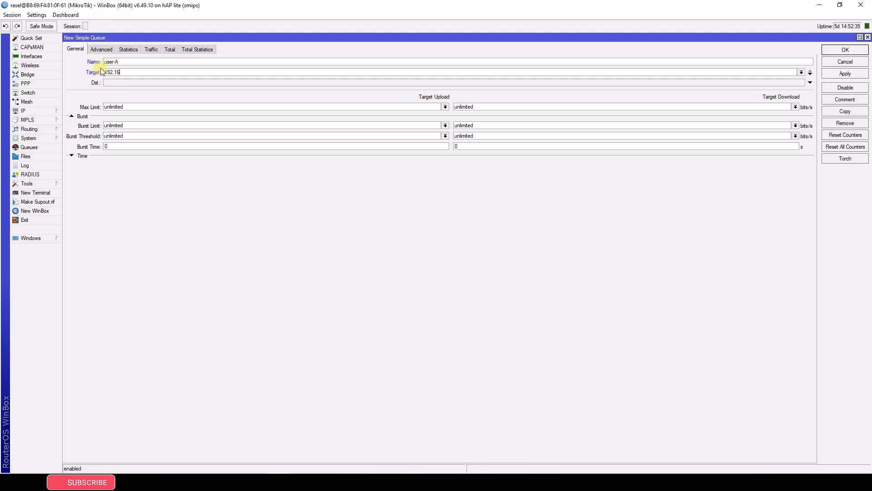
pyautogui.write('8.1.13')
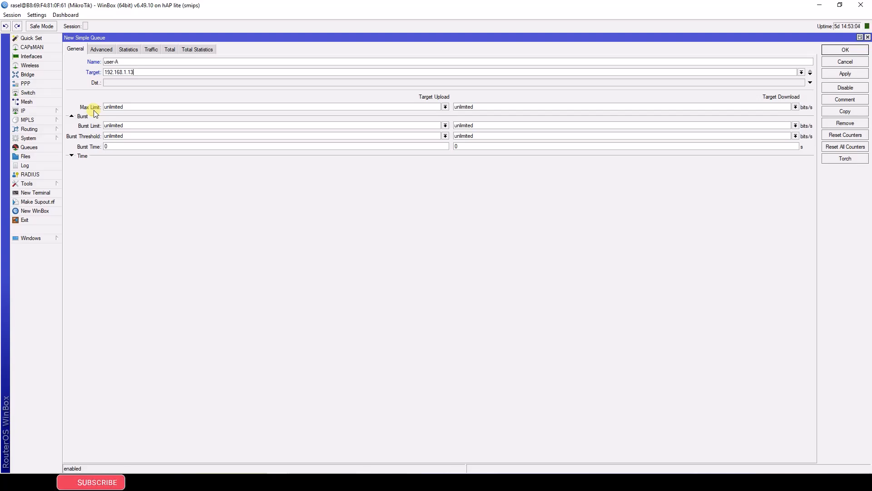
# - Set user-A's maximum upload and download limits to 512k each and save the queue
pyautogui.click(446, 107)
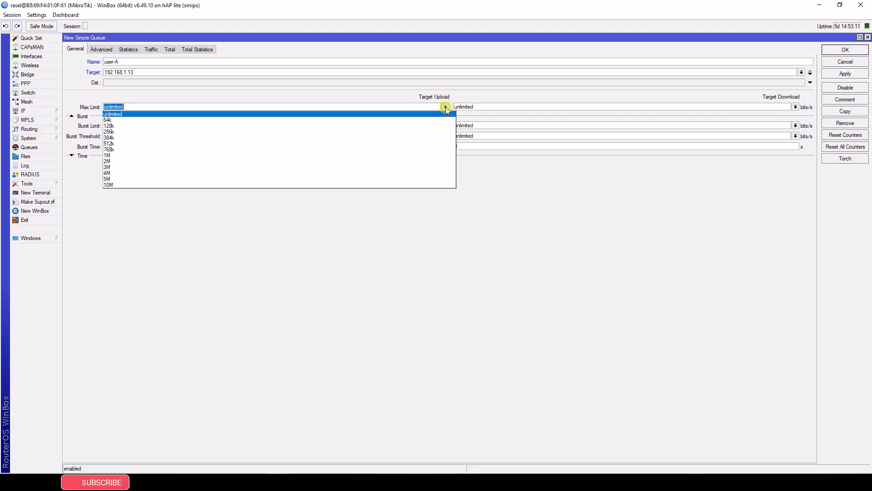
pyautogui.click(109, 144)
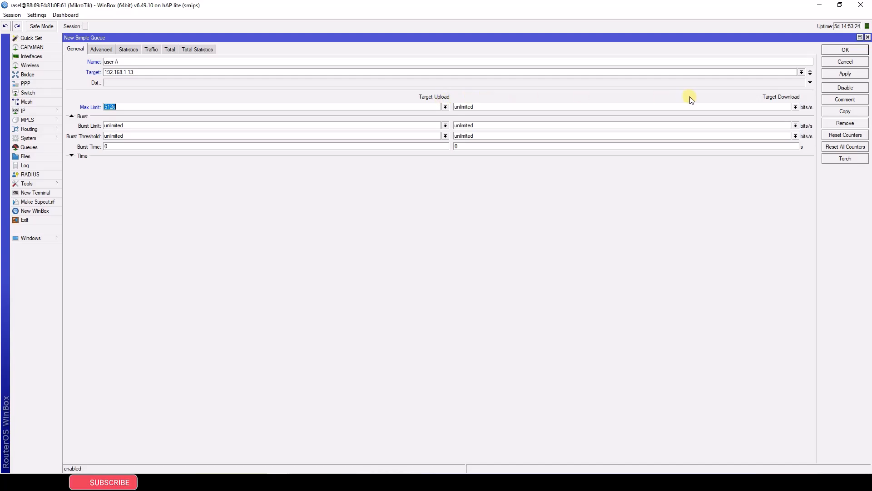
pyautogui.click(795, 108)
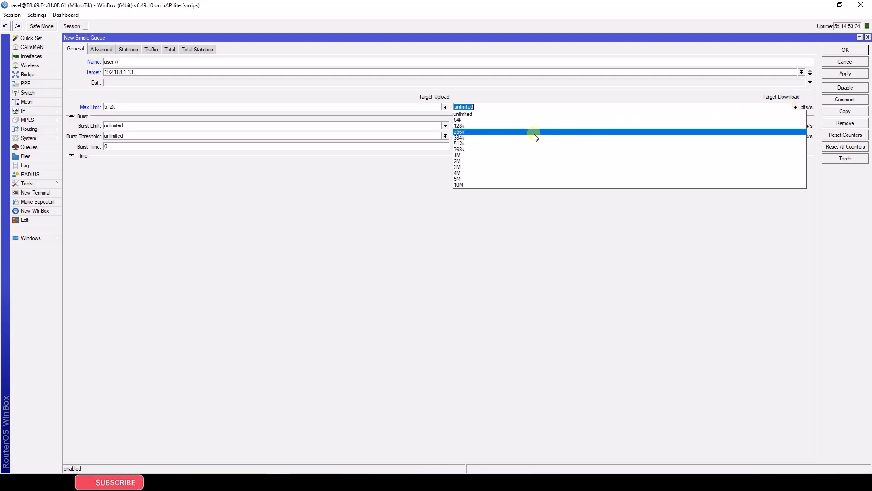
pyautogui.click(465, 144)
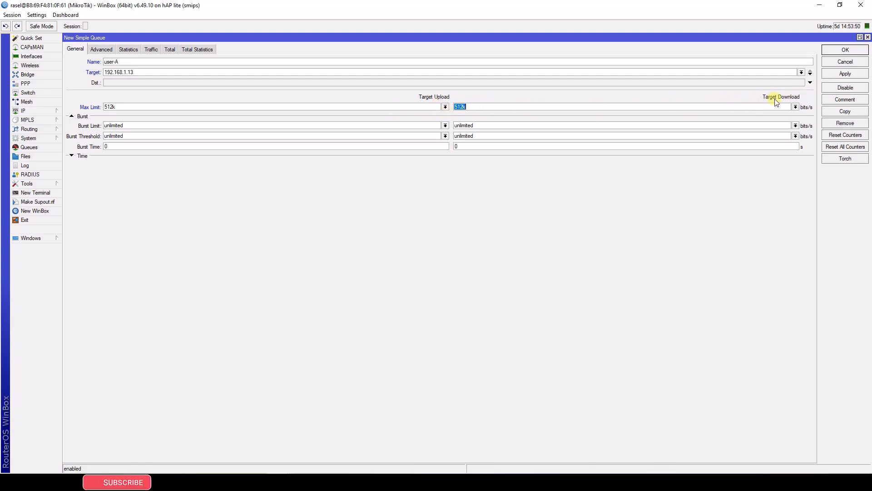
pyautogui.click(846, 74)
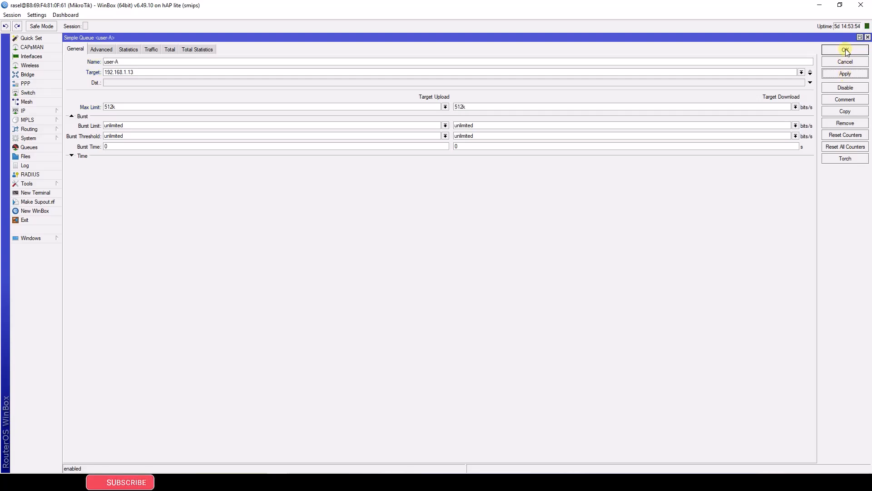
pyautogui.click(846, 50)
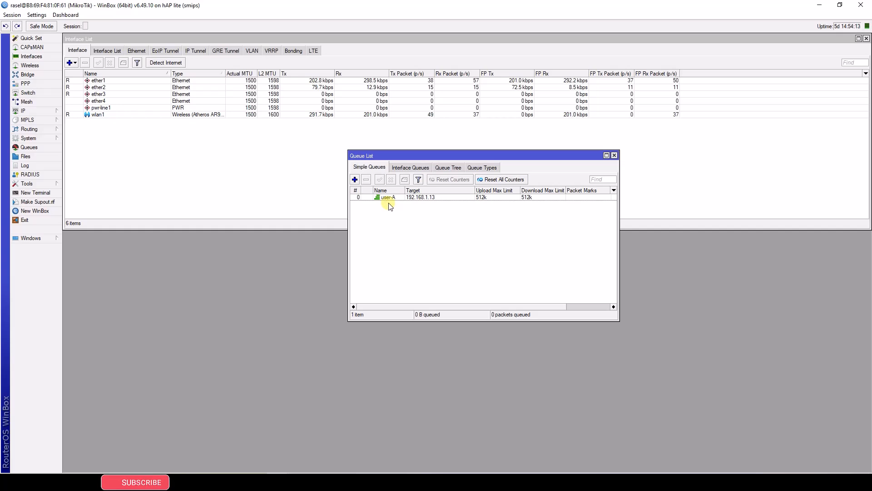
# - Start another simple queue named user-B with the target address 192.168.1.14
pyautogui.click(354, 179)
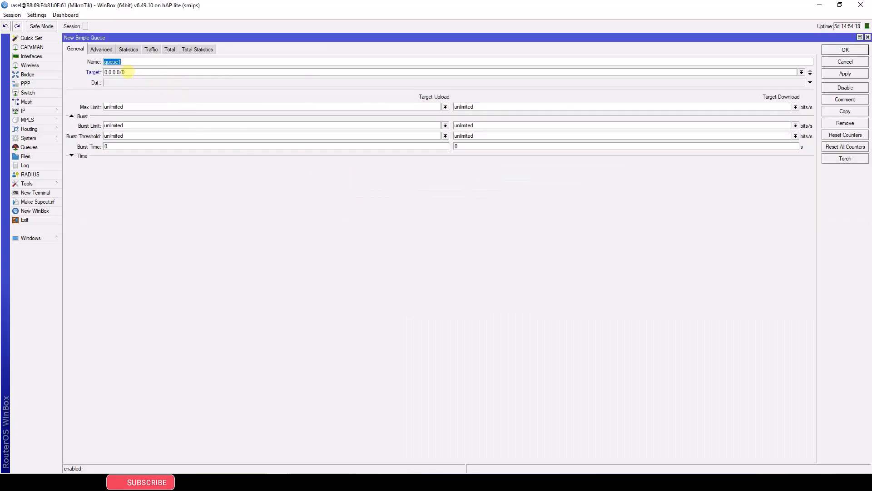
pyautogui.write('user-B')
pyautogui.doubleClick(135, 69)
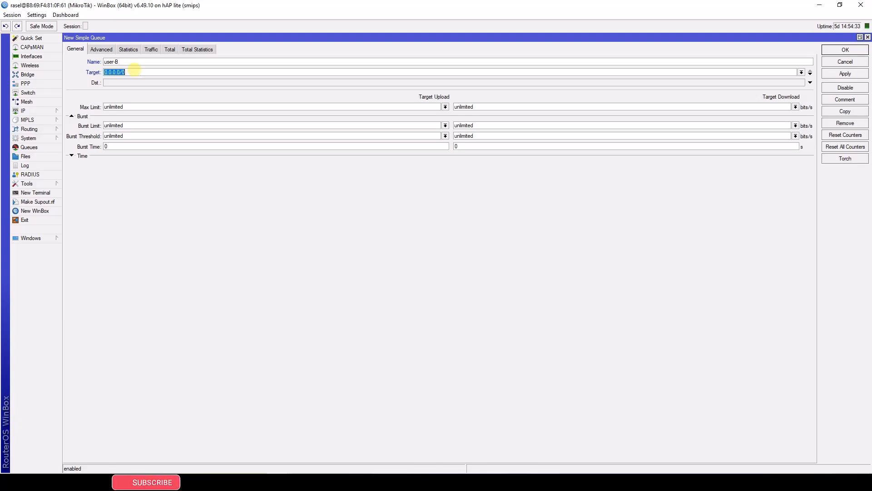
pyautogui.write('192.168.1.14')
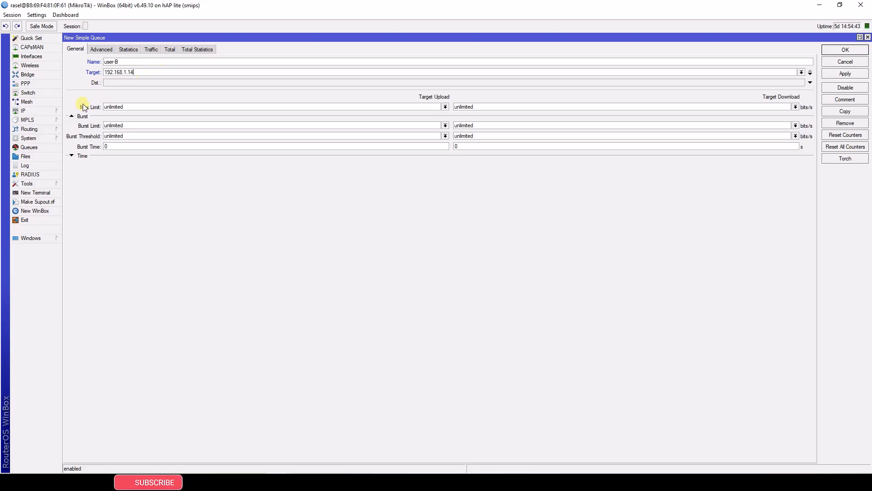
# - Set user-B's maximum upload and download limits to 1M each and save the queue
pyautogui.click(445, 107)
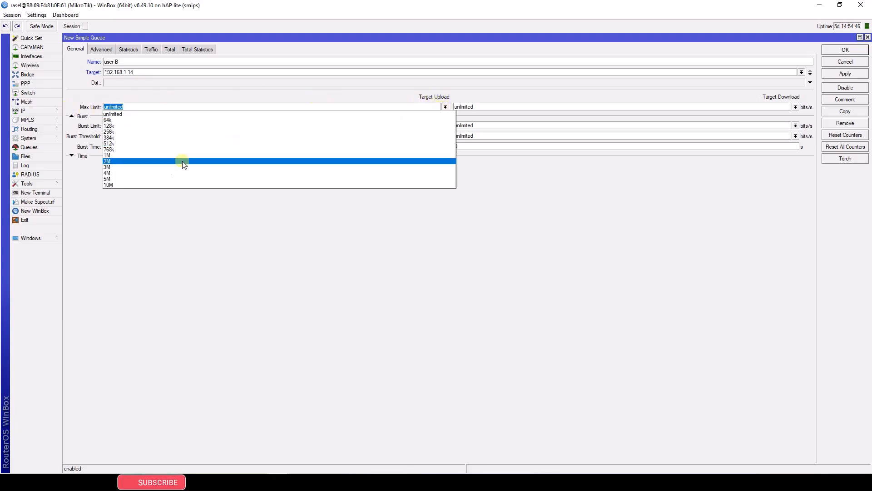
pyautogui.click(147, 155)
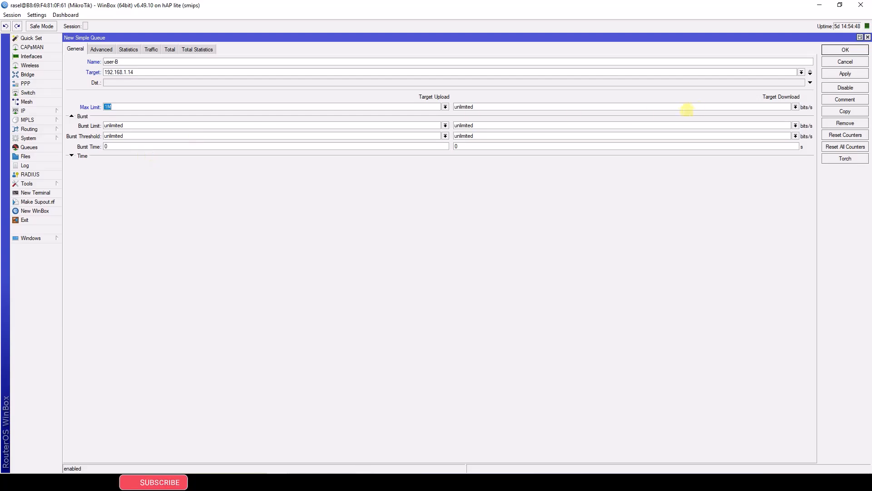
pyautogui.click(795, 107)
pyautogui.click(520, 155)
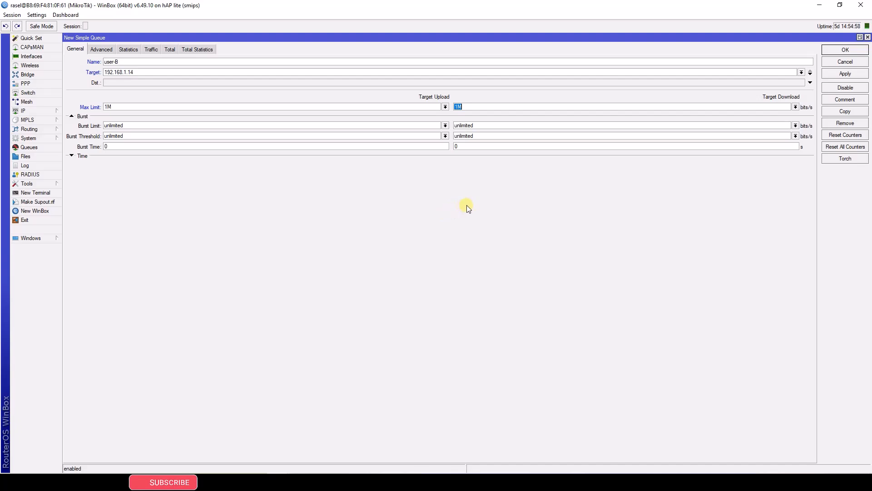
pyautogui.click(845, 74)
pyautogui.click(845, 49)
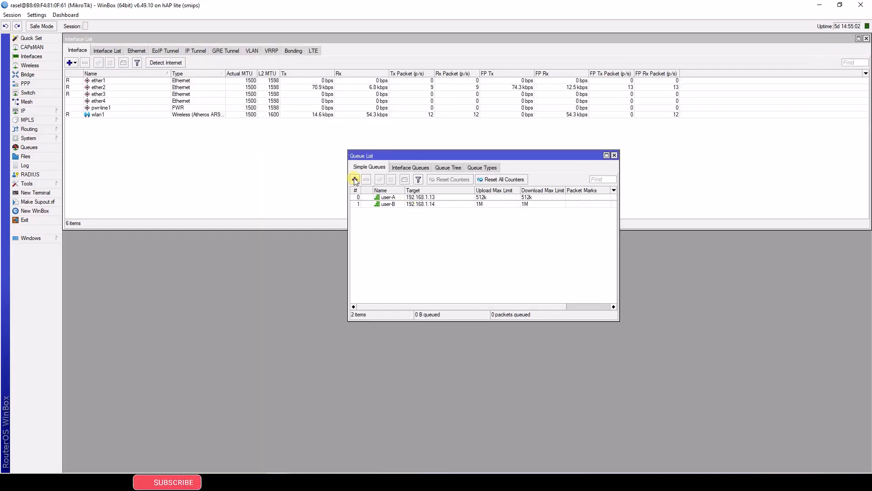
# - Start a third simple queue named user-C with the target address 192.168.1.15
pyautogui.click(355, 180)
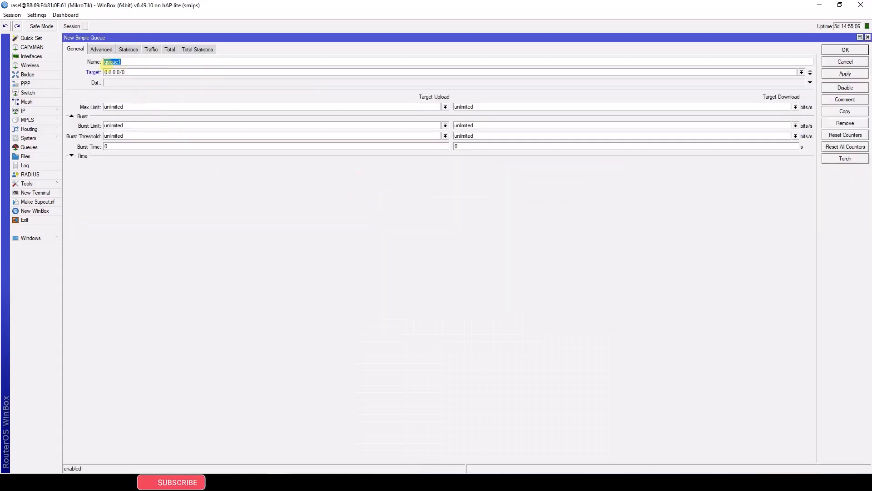
pyautogui.write('user-C')
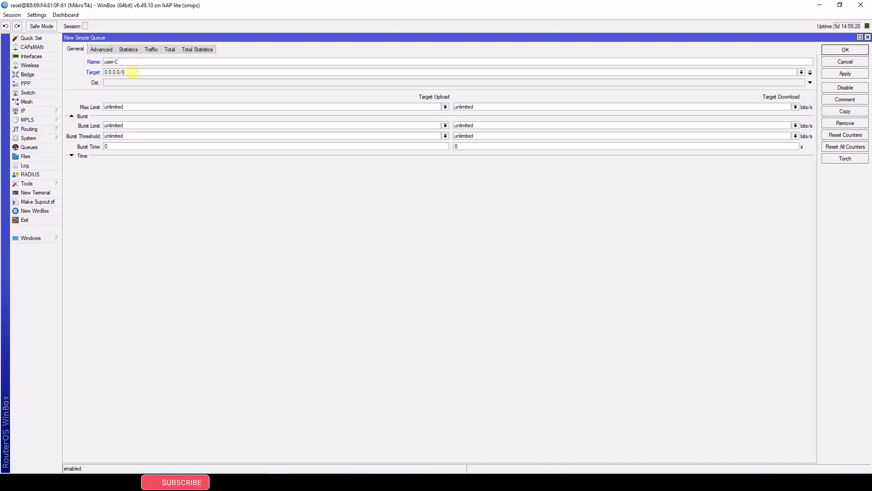
pyautogui.doubleClick(132, 72)
pyautogui.press('BackSpace')
pyautogui.write('19')
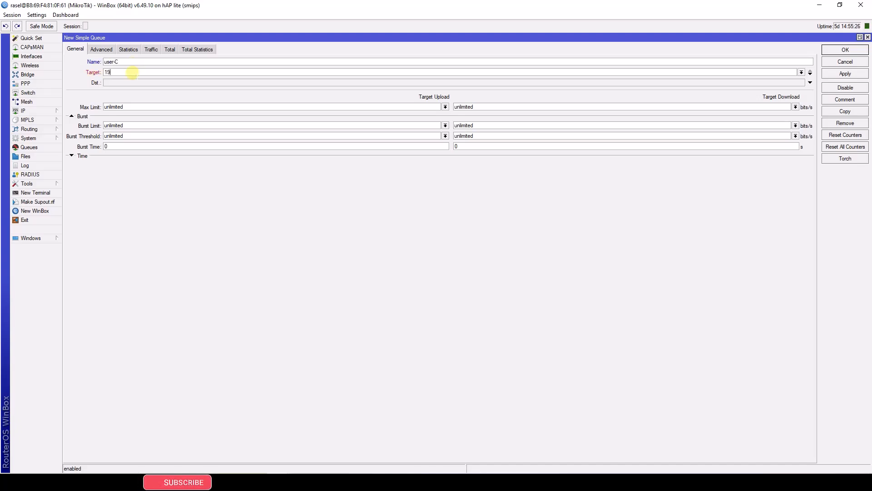
pyautogui.write('2.168.1.15')
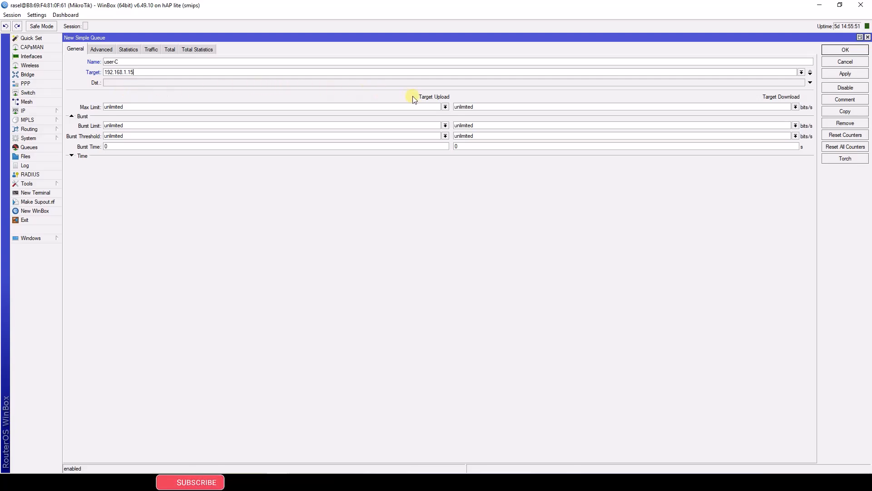
# - Set user-C's maximum upload and download limits to 3M each and save the queue
pyautogui.click(445, 108)
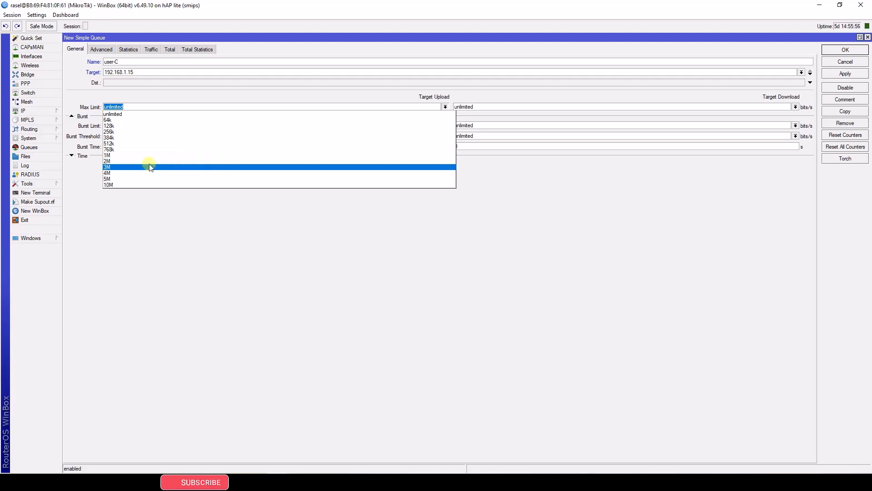
pyautogui.click(109, 168)
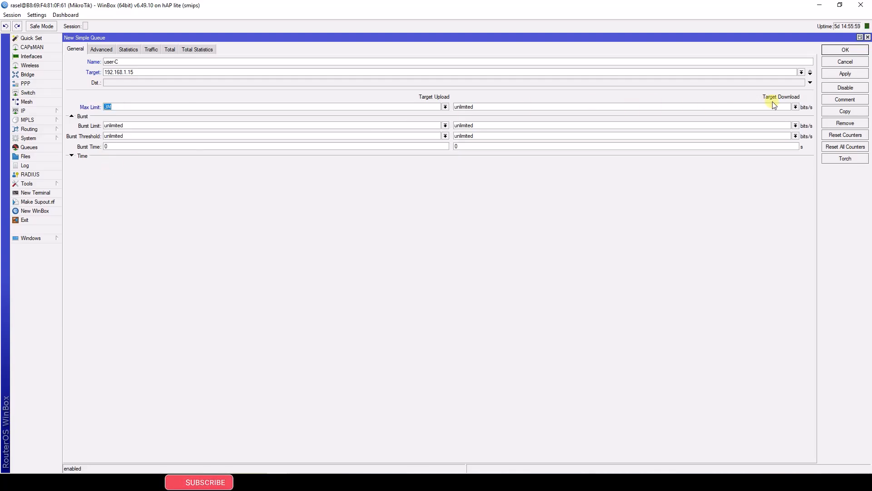
pyautogui.click(796, 107)
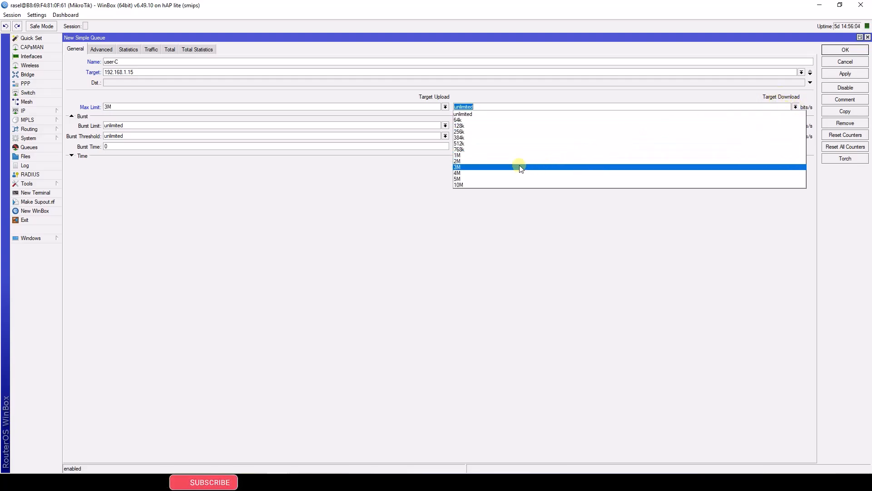
pyautogui.click(458, 168)
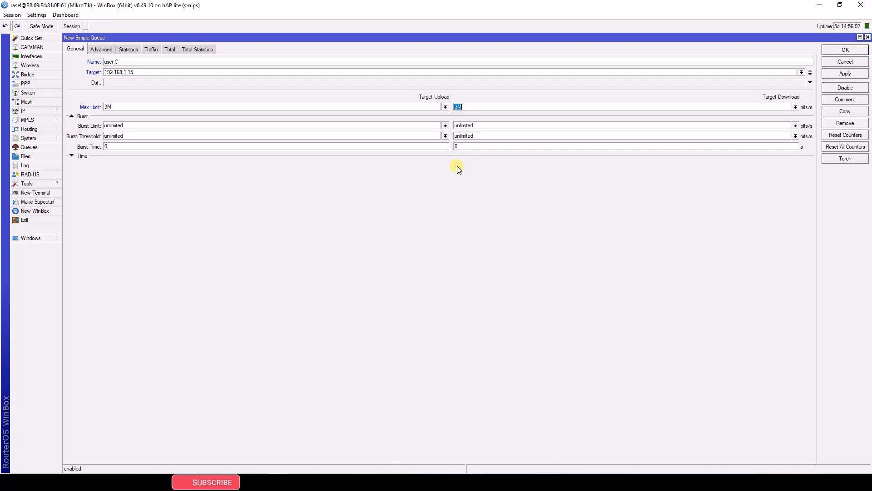
pyautogui.click(845, 73)
pyautogui.click(845, 50)
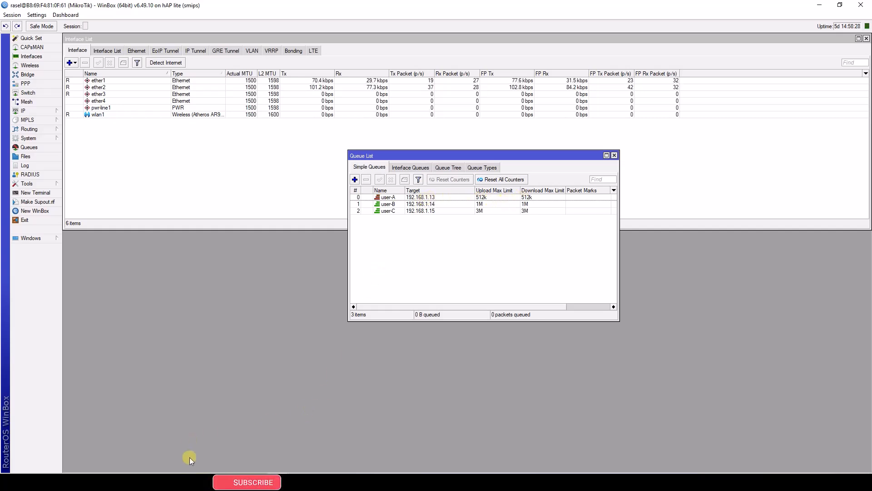
# - Switch to Firefox and open fast.com to test the connection speed under the queue limits
pyautogui.click(189, 481)
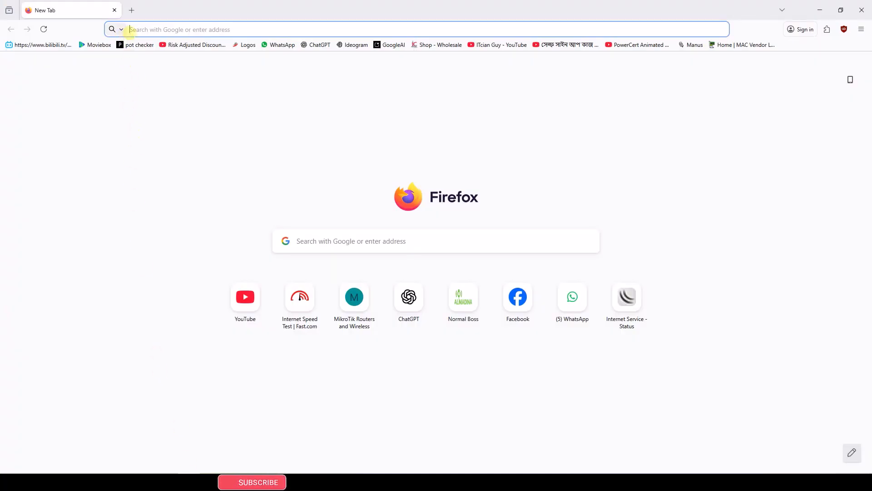
pyautogui.write('fast.com/')
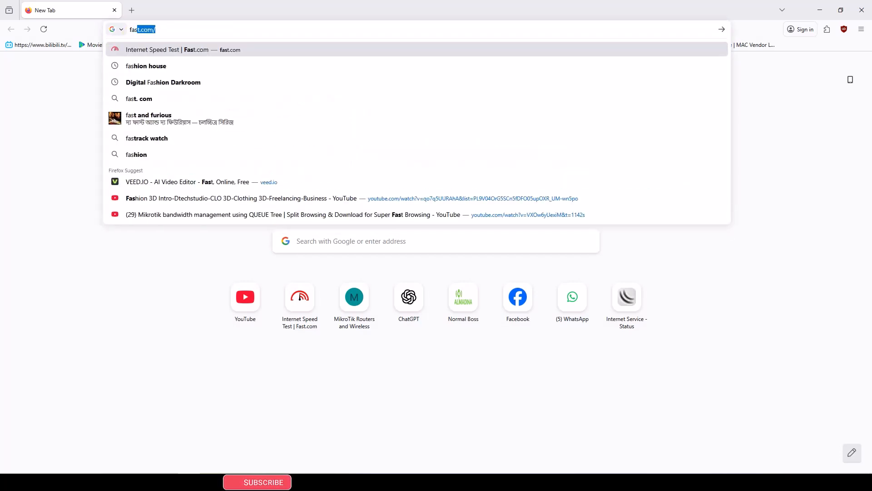
pyautogui.press('Return')
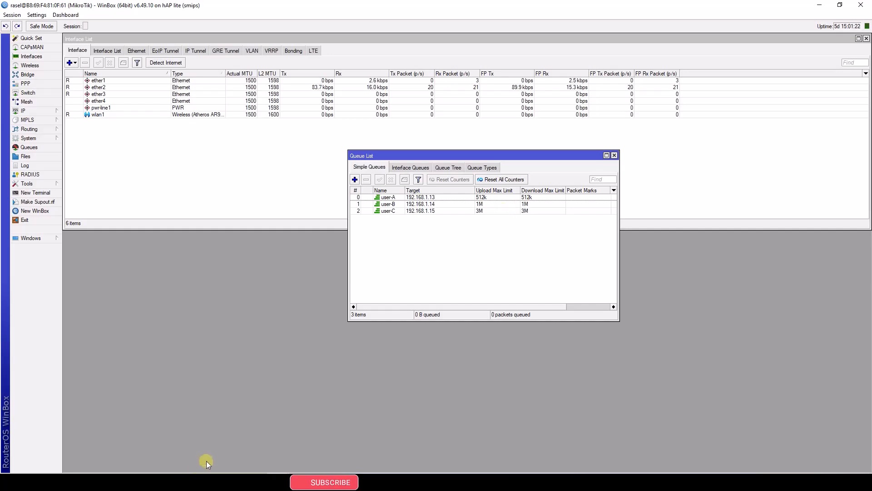
# - Return to Firefox from the queue list and run the fast.com speed test again
pyautogui.click(194, 481)
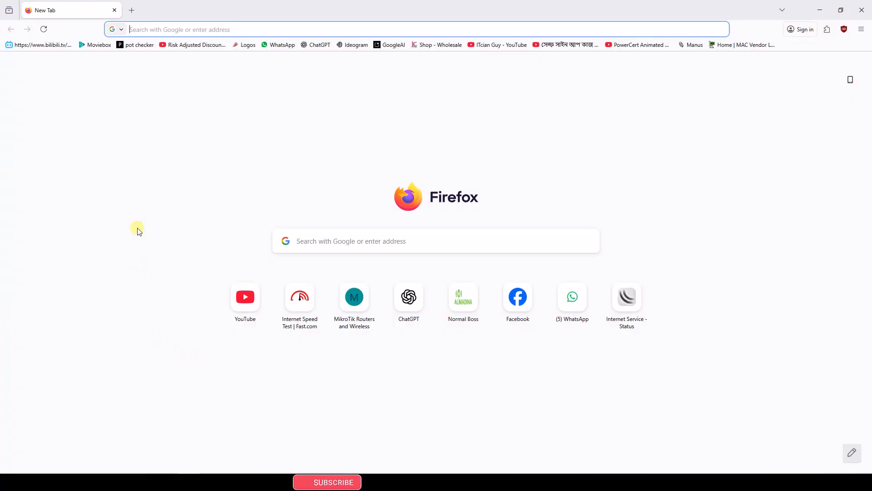
pyautogui.click(135, 29)
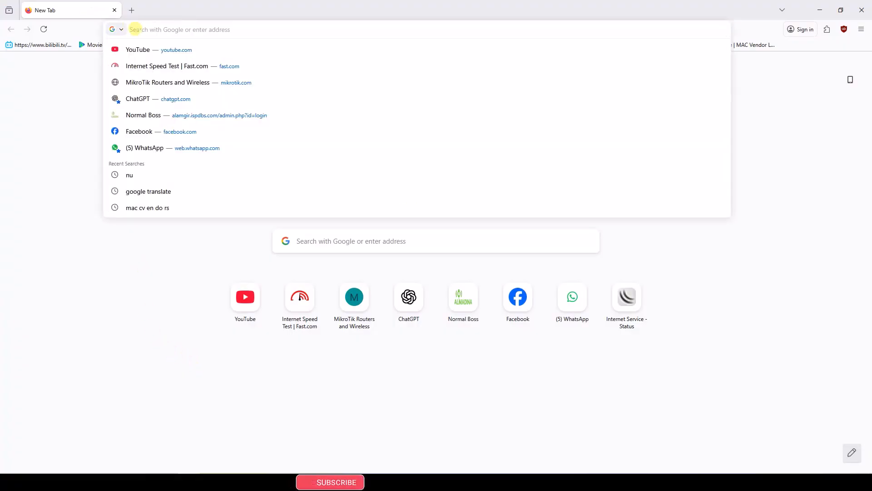
pyautogui.write('fas')
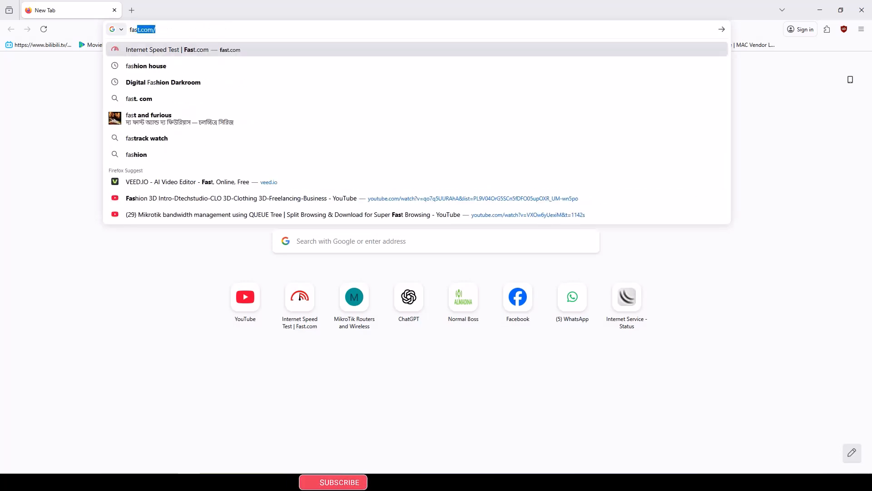
pyautogui.write('t')
pyautogui.press('Return')
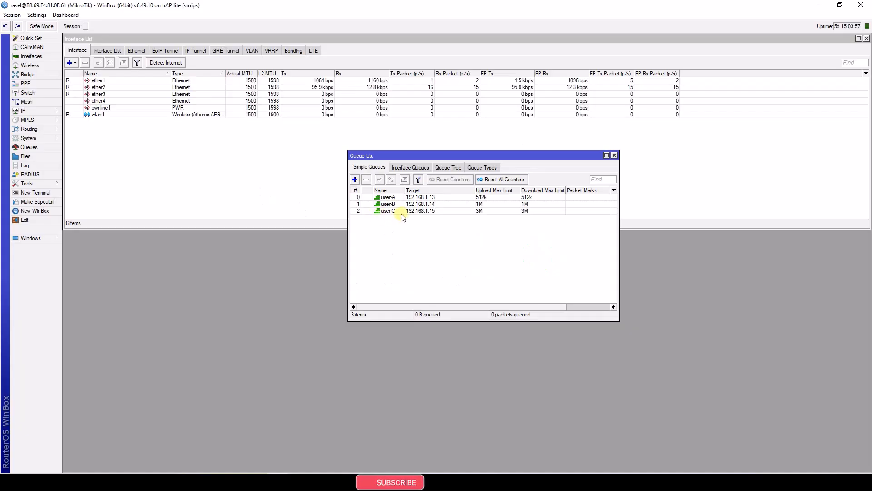
# - Compare user-C's queue limits with the fast.com result in Firefox and return to the WinBox queue list
pyautogui.click(428, 213)
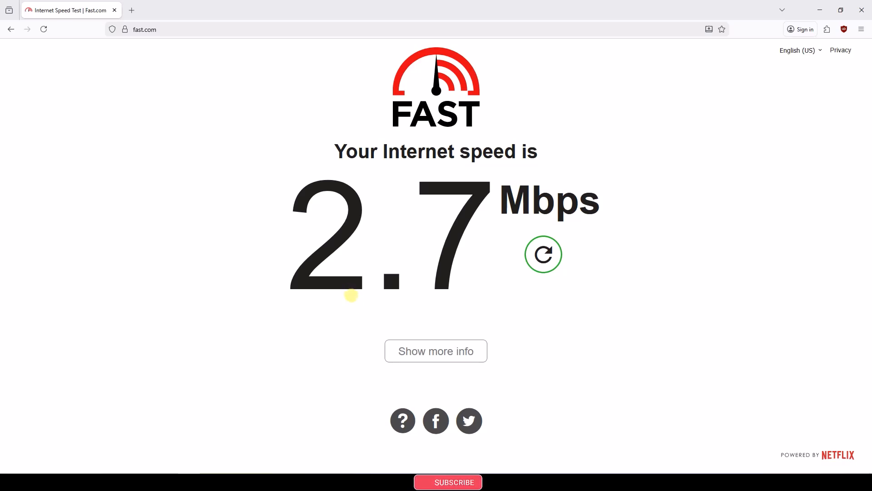
pyautogui.moveTo(278, 482)
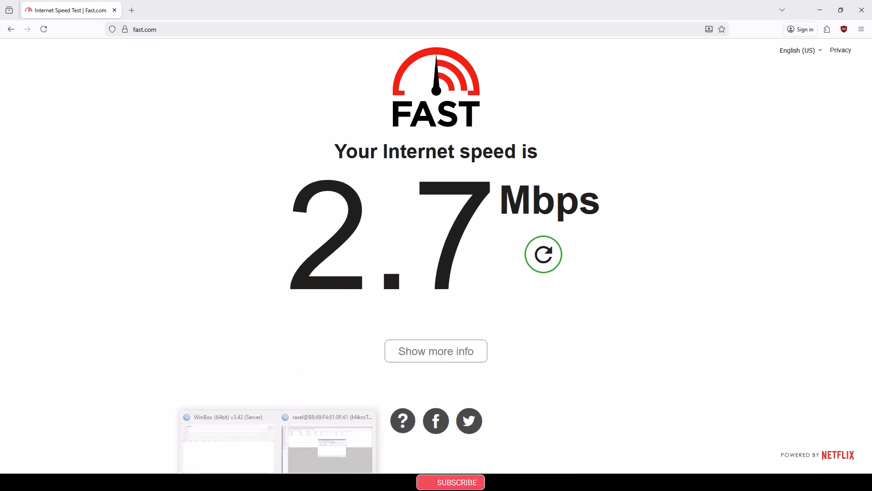
pyautogui.click(301, 454)
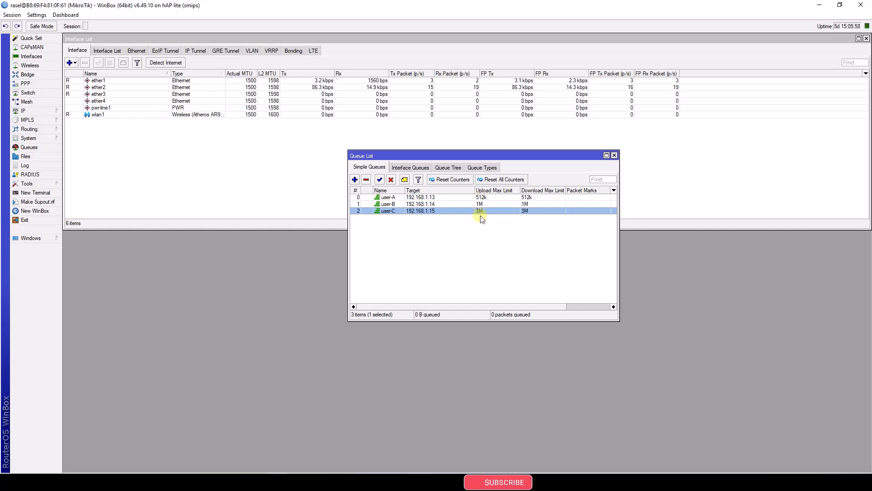
# - Start a fourth simple queue named user-D with the target address 192.168.1.16
pyautogui.click(356, 180)
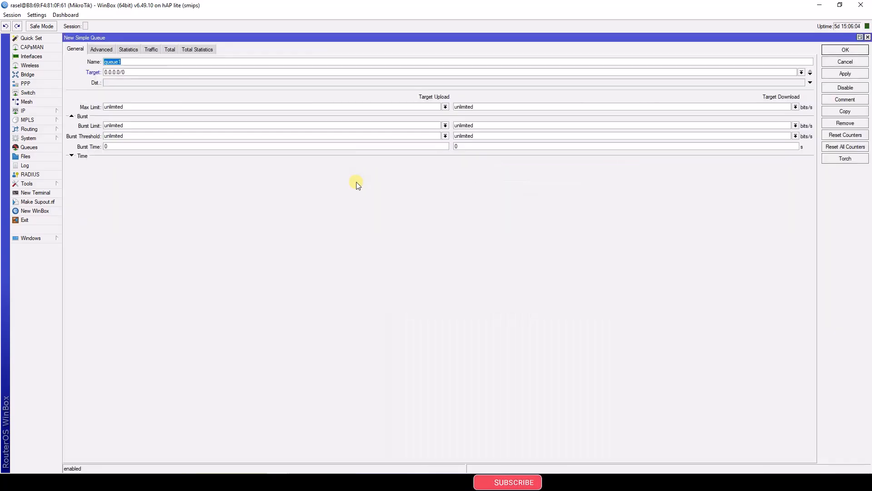
pyautogui.write('user-D')
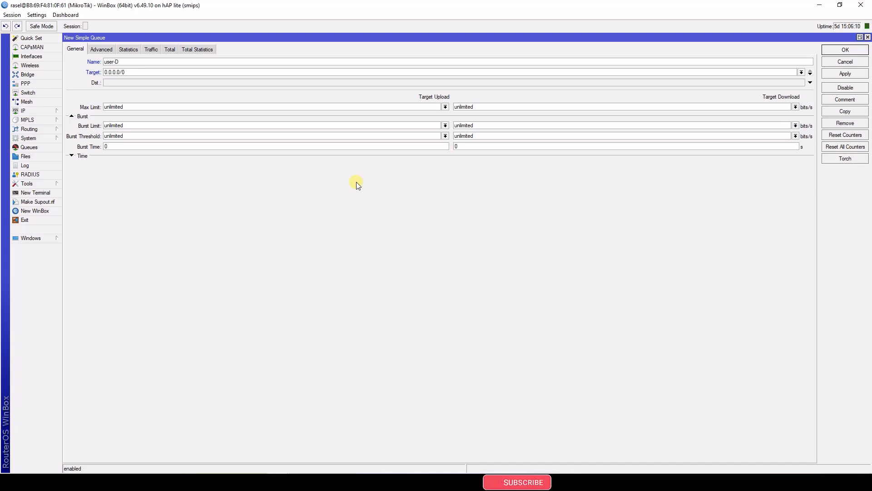
pyautogui.click(134, 71)
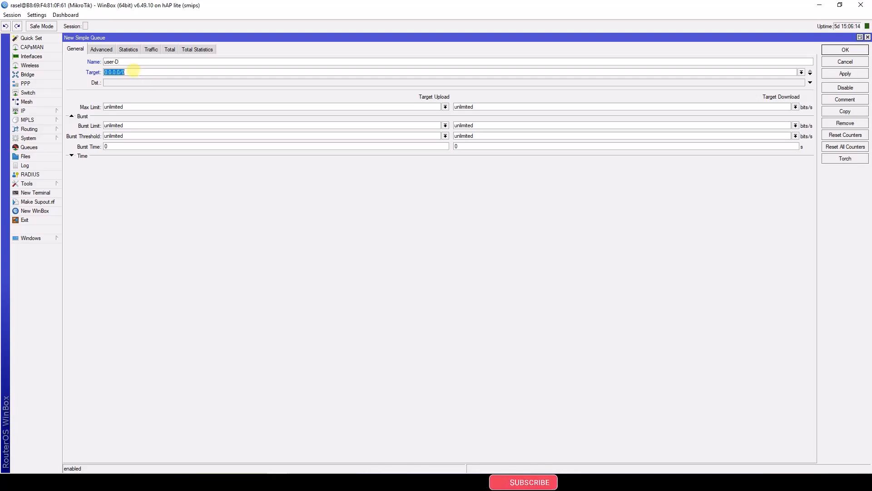
pyautogui.write('192.168.1.16')
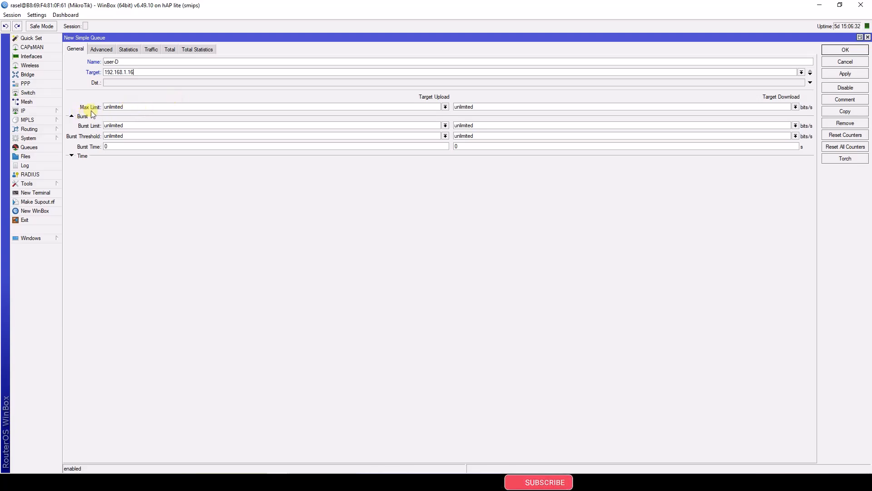
# - Set user-D's maximum upload and download limits to 2M each and save the queue
pyautogui.click(445, 108)
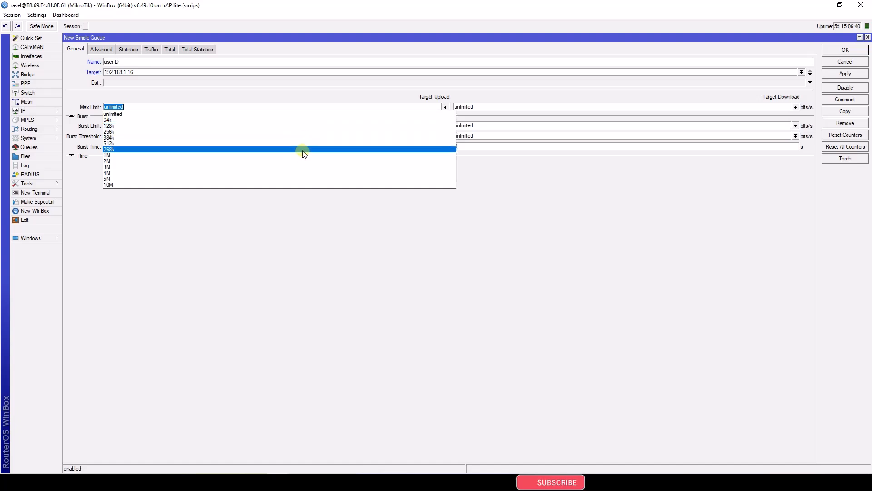
pyautogui.click(231, 91)
pyautogui.click(132, 107)
pyautogui.doubleClick(132, 107)
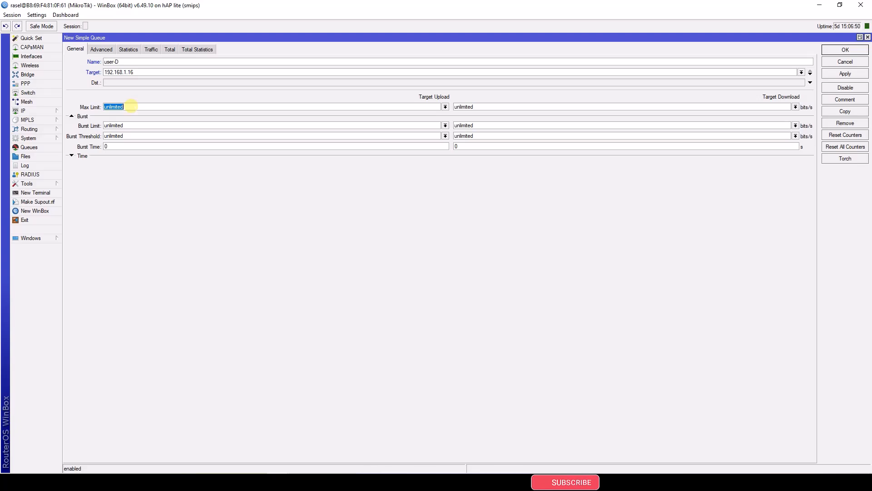
pyautogui.press('BackSpace')
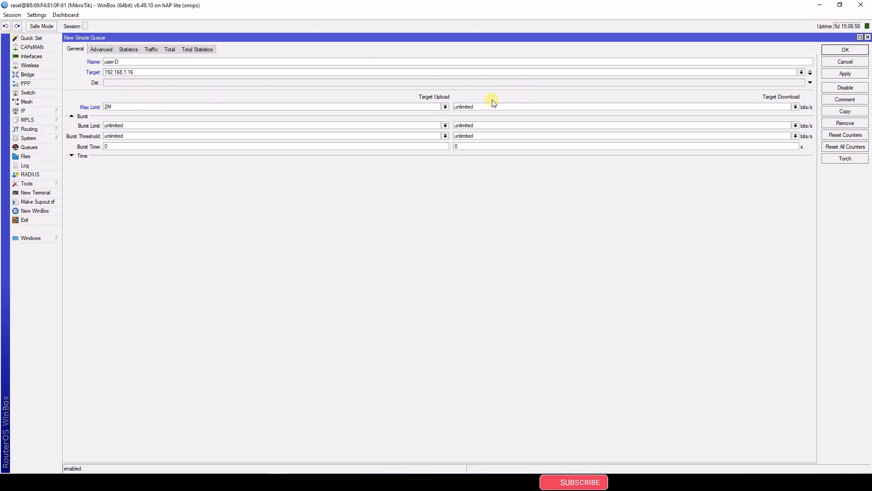
pyautogui.doubleClick(482, 106)
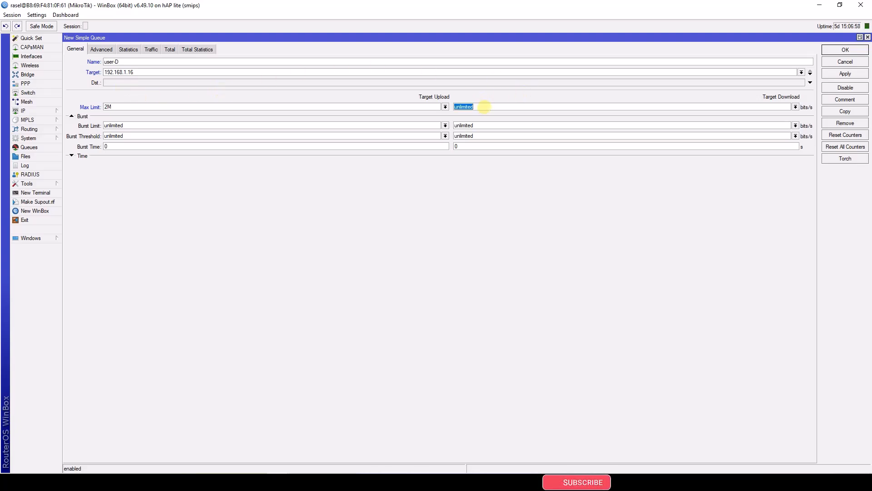
pyautogui.write('2M')
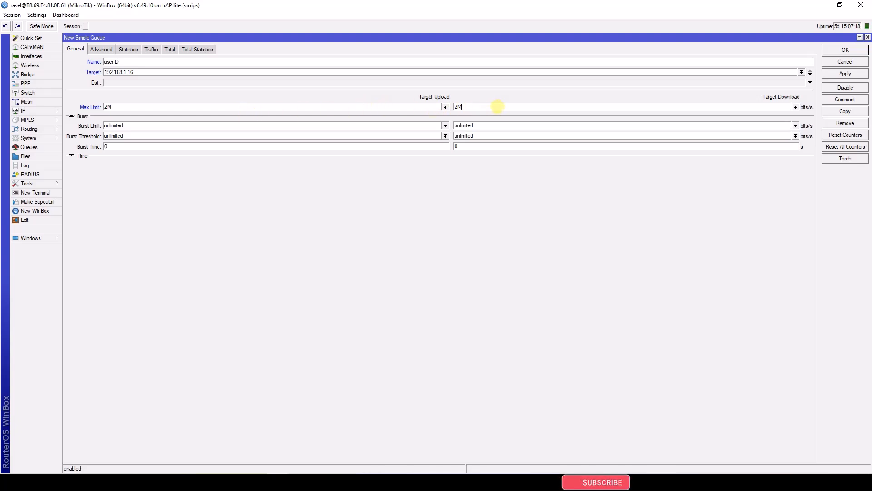
pyautogui.click(838, 74)
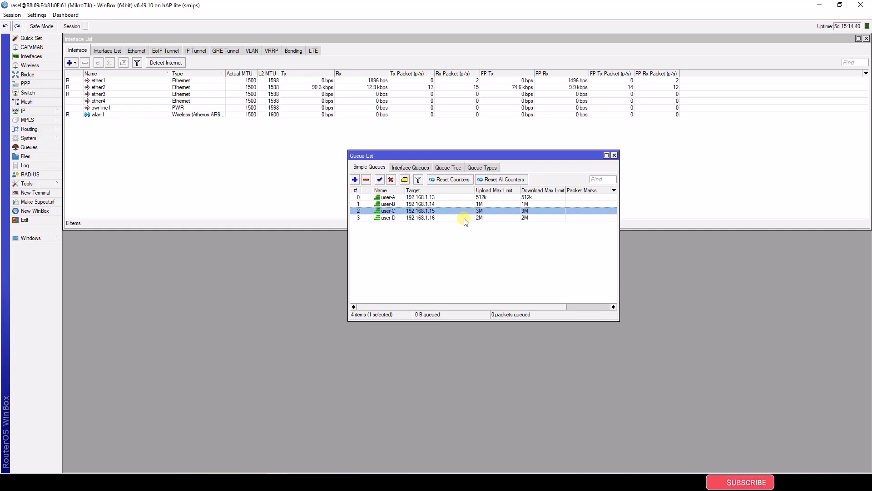
# - Move the user-D queue to the first position in the simple queue order and back to the last
pyautogui.click(360, 218)
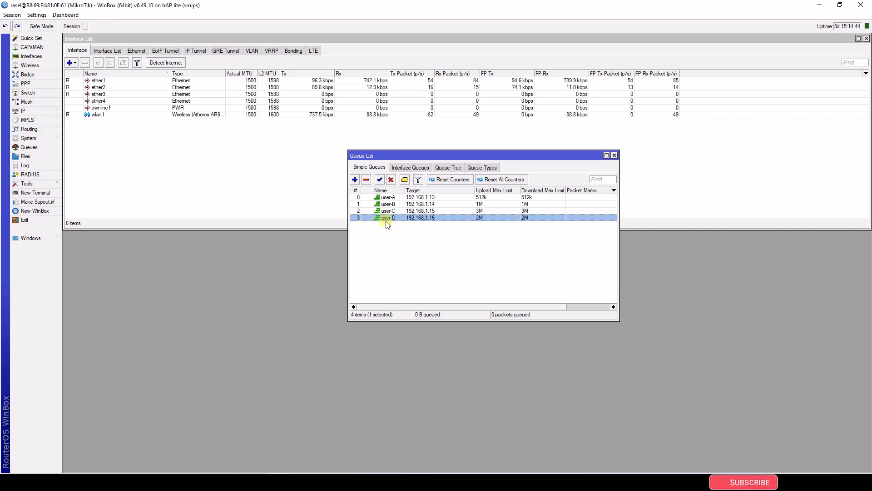
pyautogui.click(365, 218)
pyautogui.moveTo(366, 219); pyautogui.dragTo(365, 196)
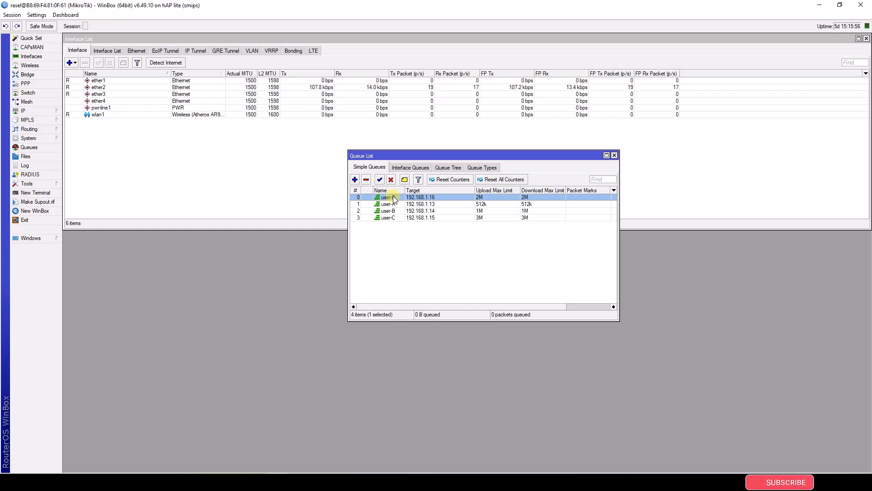
pyautogui.moveTo(393, 195); pyautogui.dragTo(393, 225)
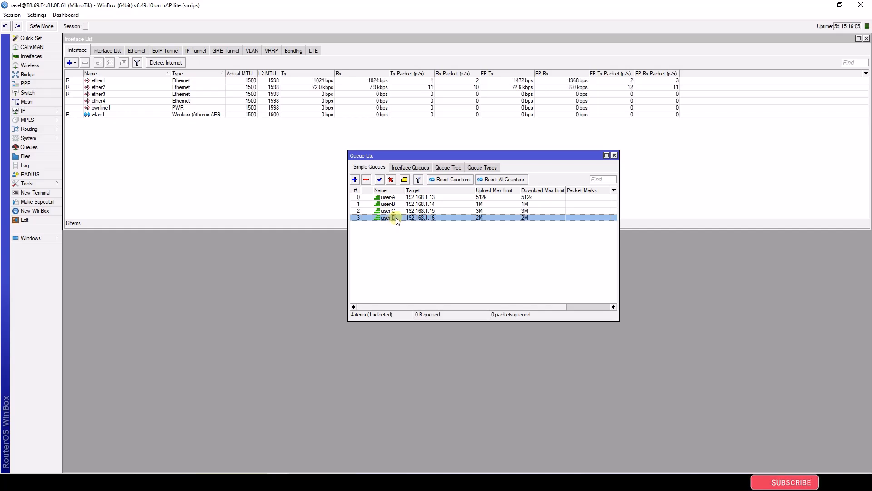
# - Set user-D's upload and download priority to 1, save the queue, and reopen it to check the priority values
pyautogui.doubleClick(395, 220)
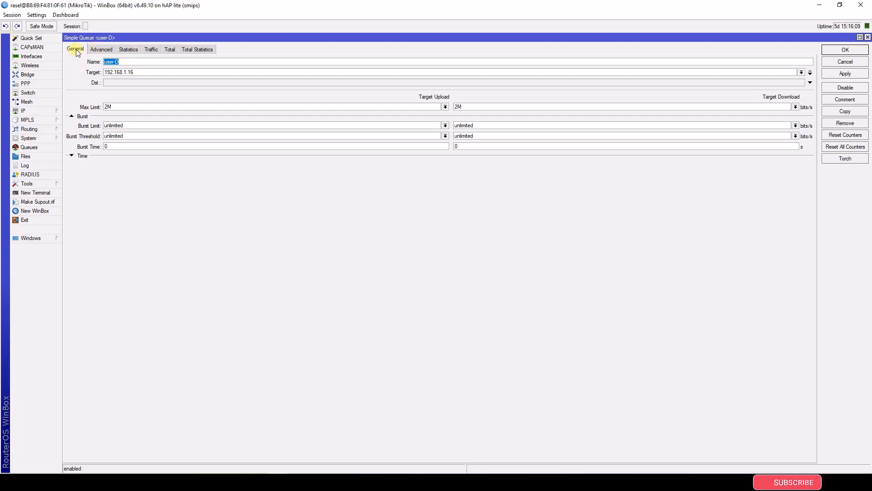
pyautogui.click(100, 51)
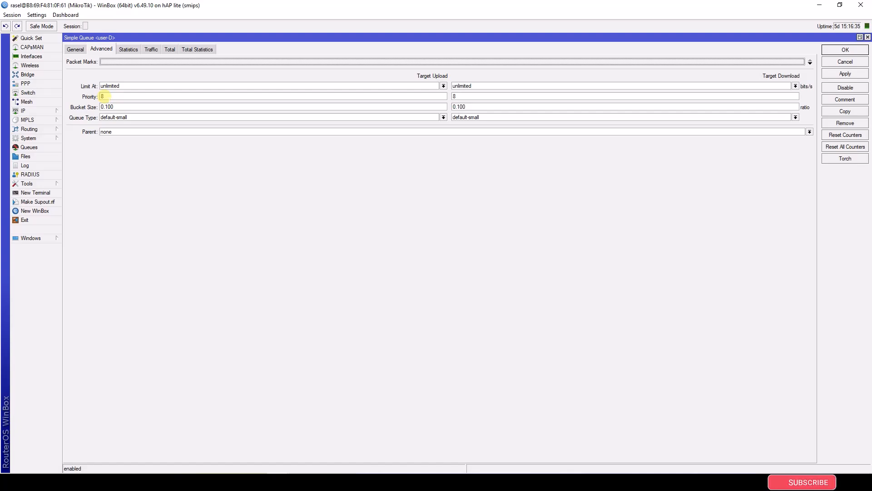
pyautogui.doubleClick(102, 96)
pyautogui.write('1')
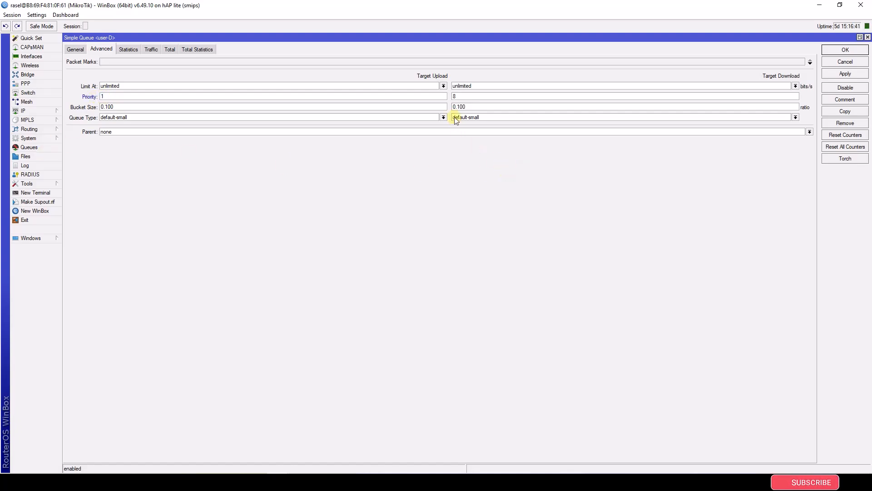
pyautogui.click(458, 96)
pyautogui.moveTo(457, 96); pyautogui.dragTo(443, 96)
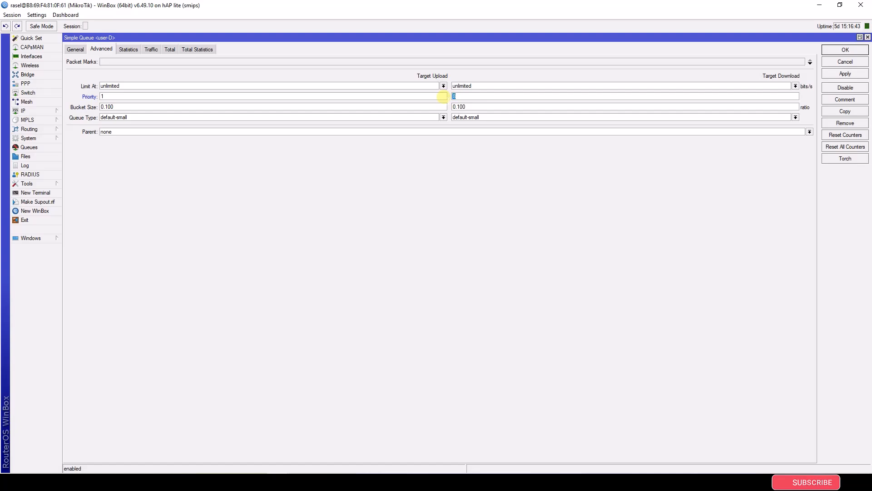
pyautogui.write('1')
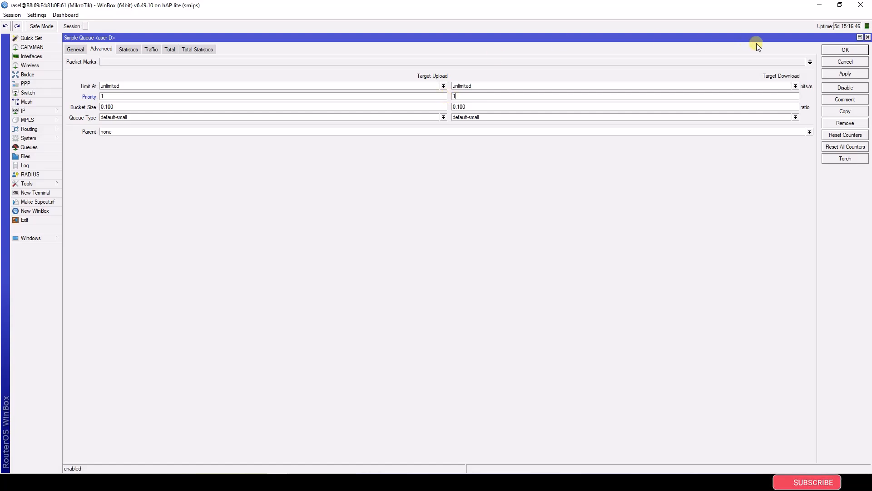
pyautogui.click(848, 50)
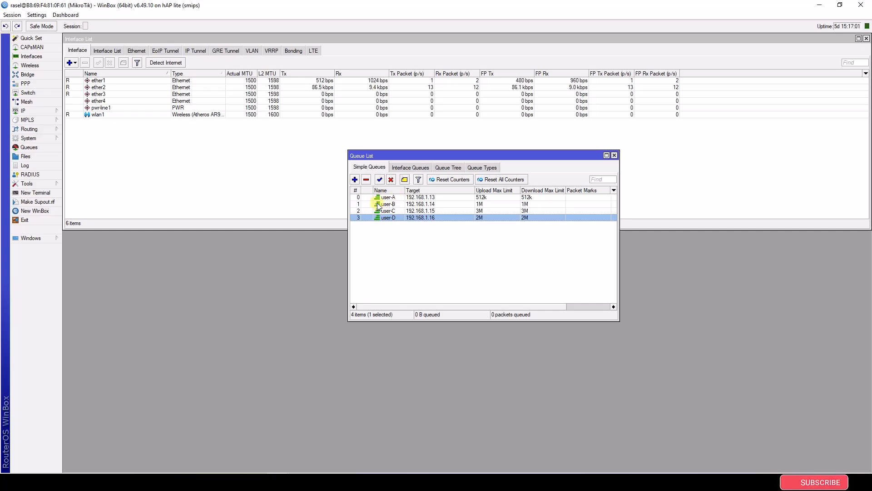
pyautogui.doubleClick(404, 218)
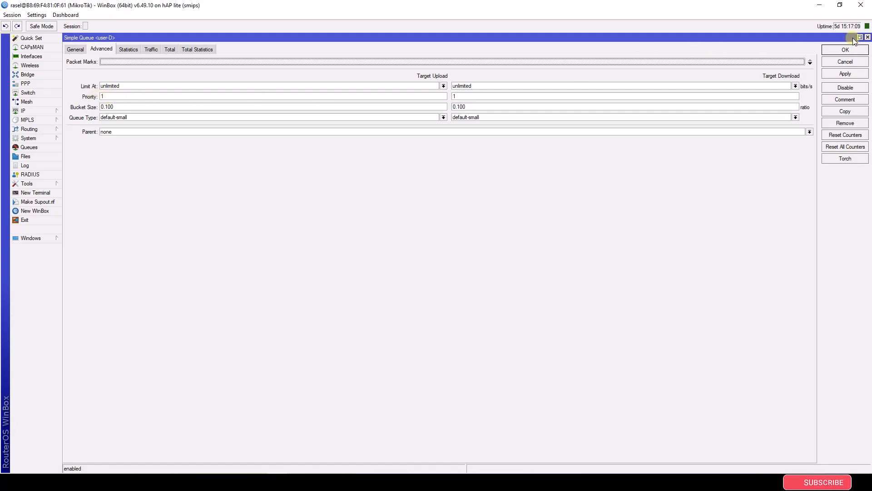
pyautogui.click(868, 37)
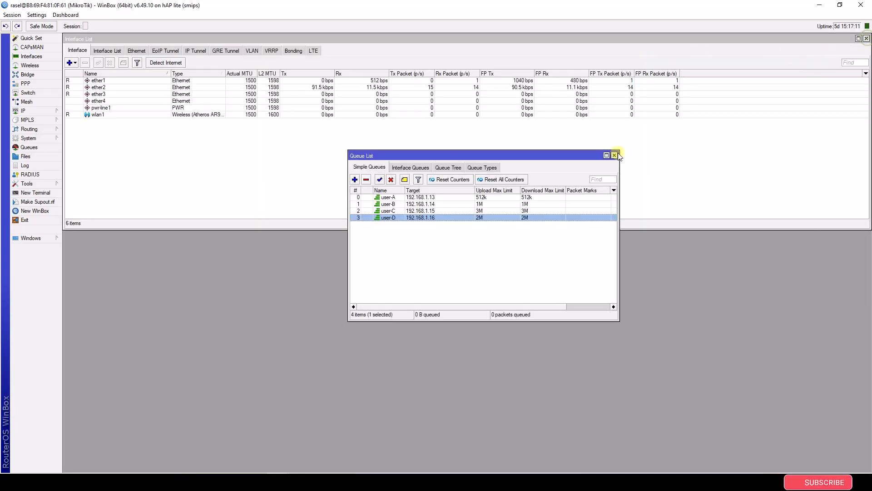
# - Set user-B's upload and download priority to 1 and save the queue
pyautogui.doubleClick(389, 204)
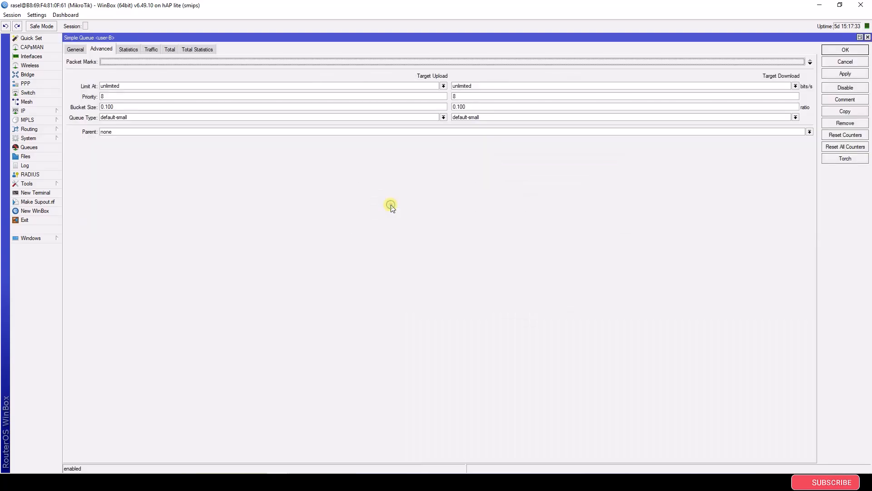
pyautogui.moveTo(111, 97); pyautogui.dragTo(92, 98)
pyautogui.write('1')
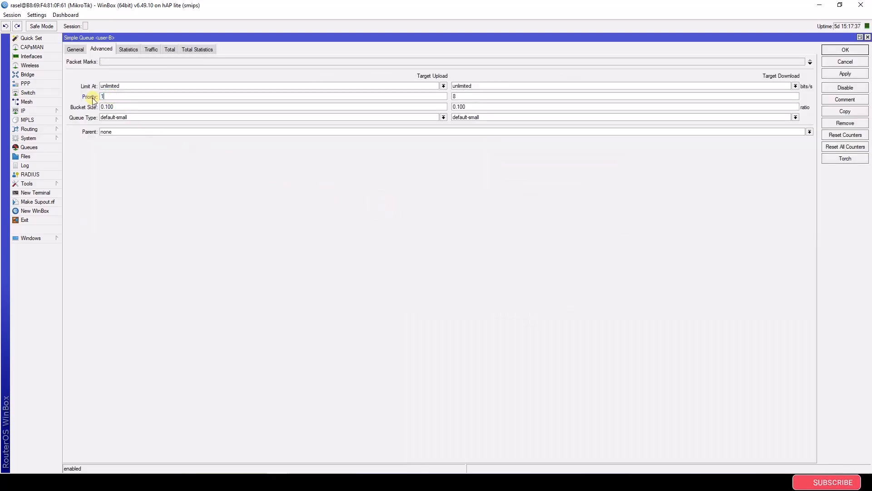
pyautogui.moveTo(479, 96); pyautogui.dragTo(390, 96)
pyautogui.write('1')
pyautogui.click(856, 75)
pyautogui.click(853, 51)
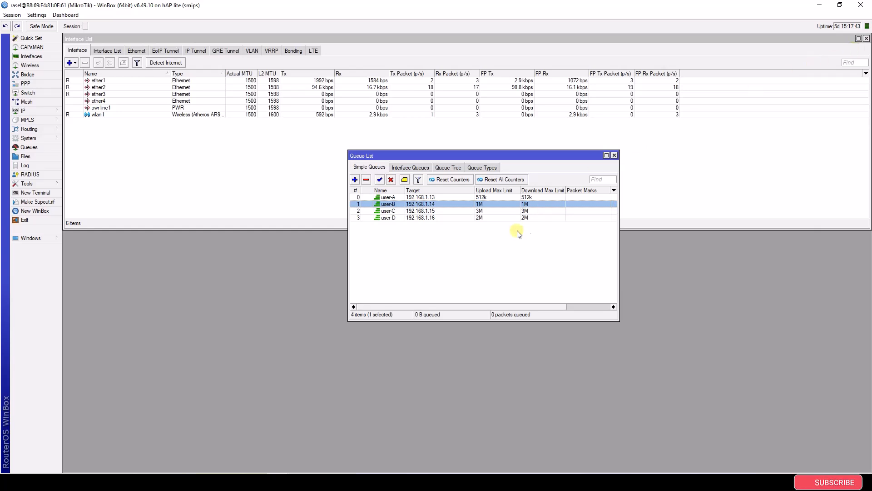
pyautogui.click(391, 218)
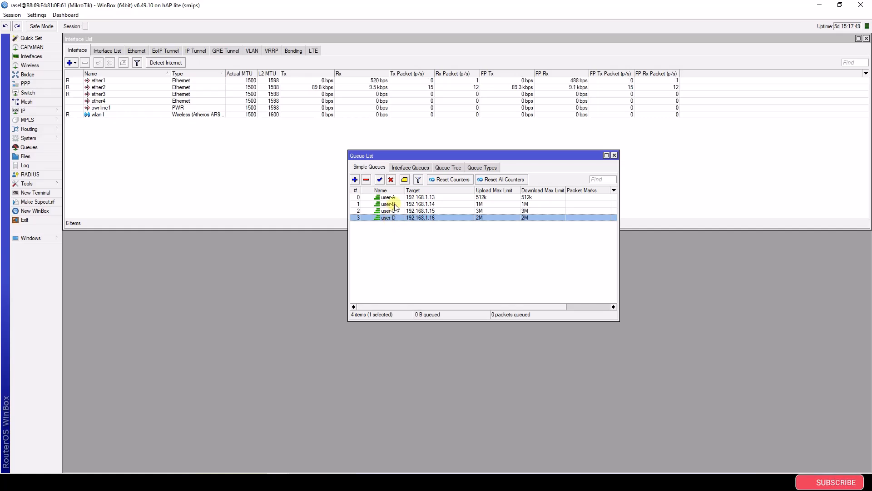
pyautogui.click(394, 205)
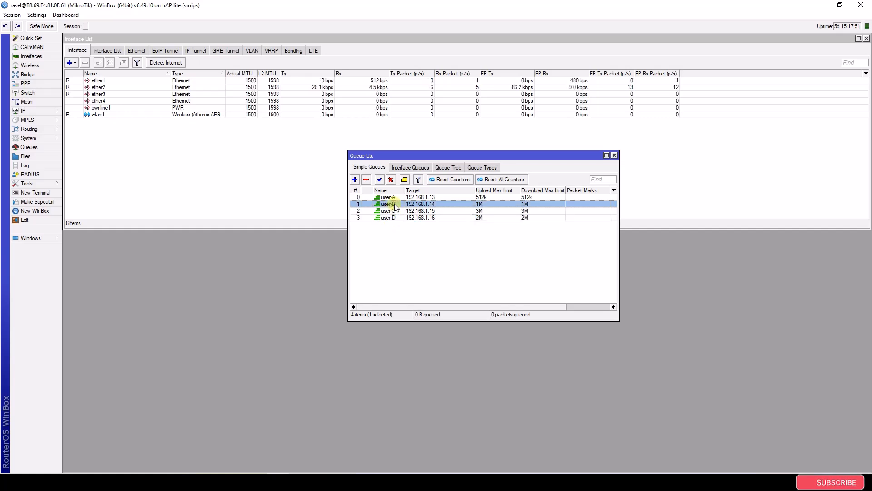